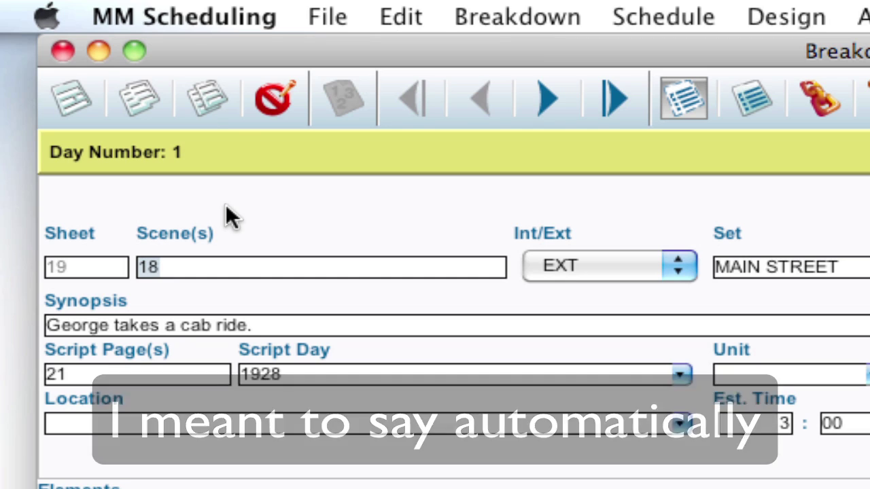
Set the schedule's breakdown sheet numbering preference to Manual.
left_click(211, 12)
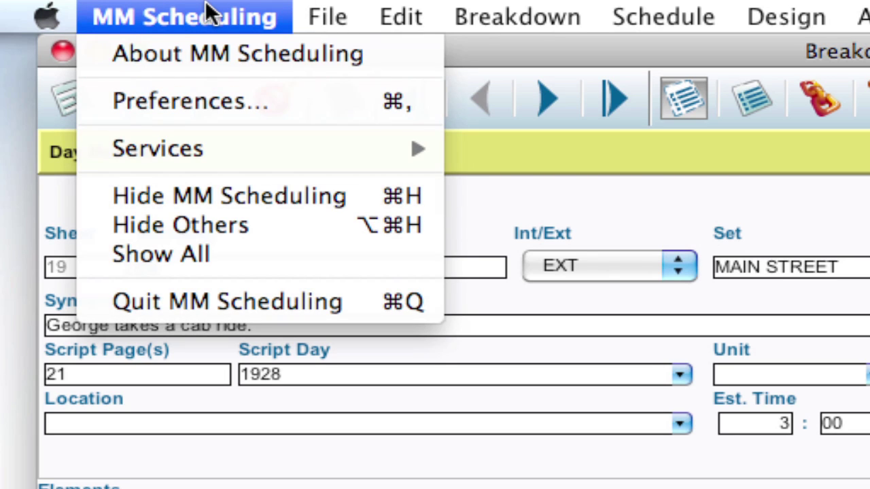
left_click(298, 101)
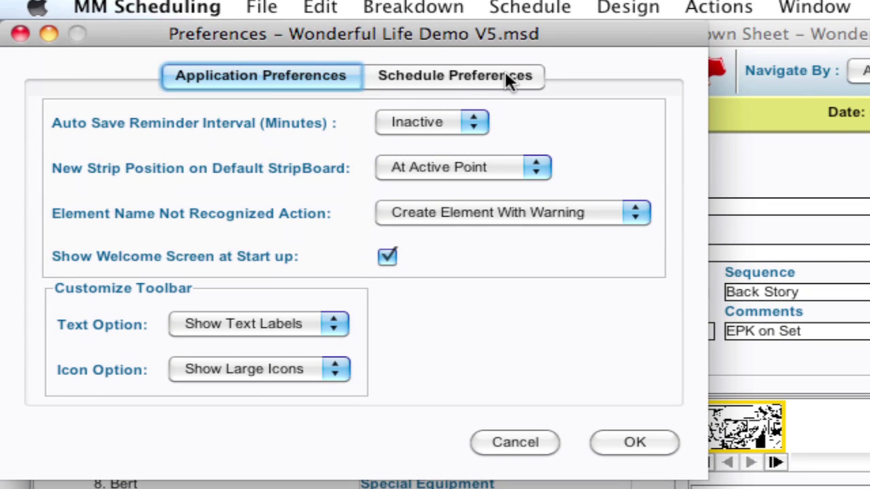
left_click(505, 74)
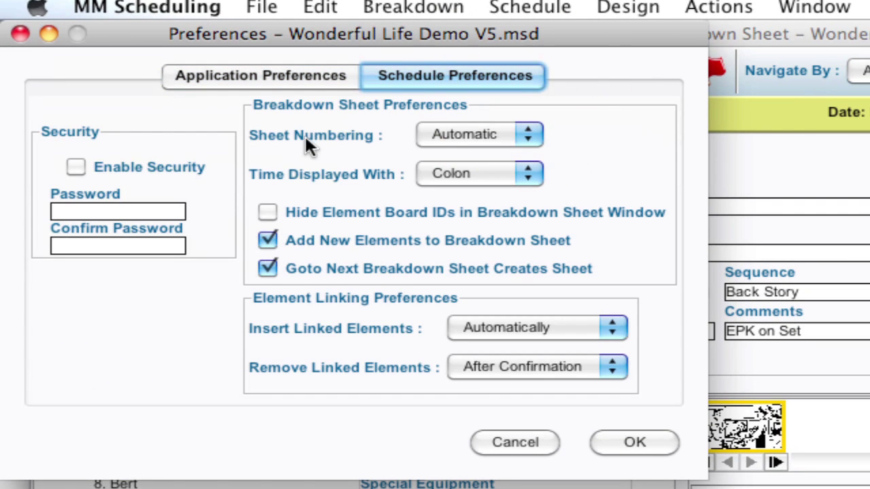
left_click(509, 132)
left_click(510, 151)
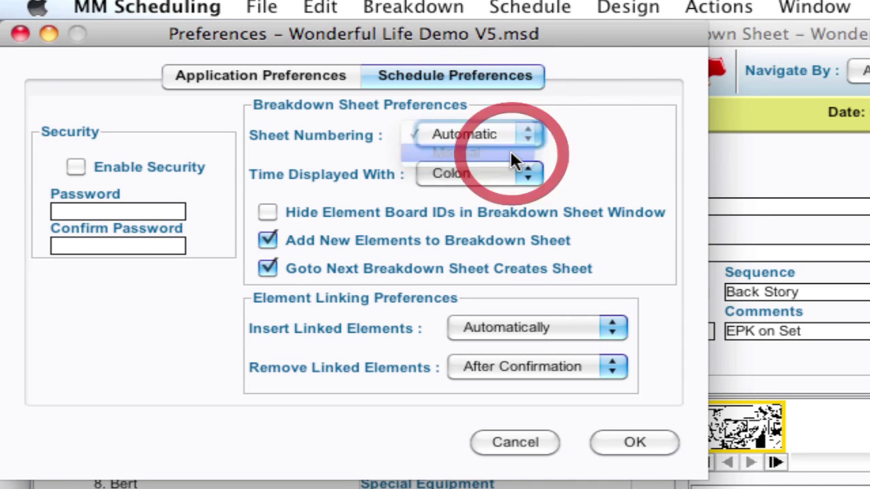
left_click(635, 442)
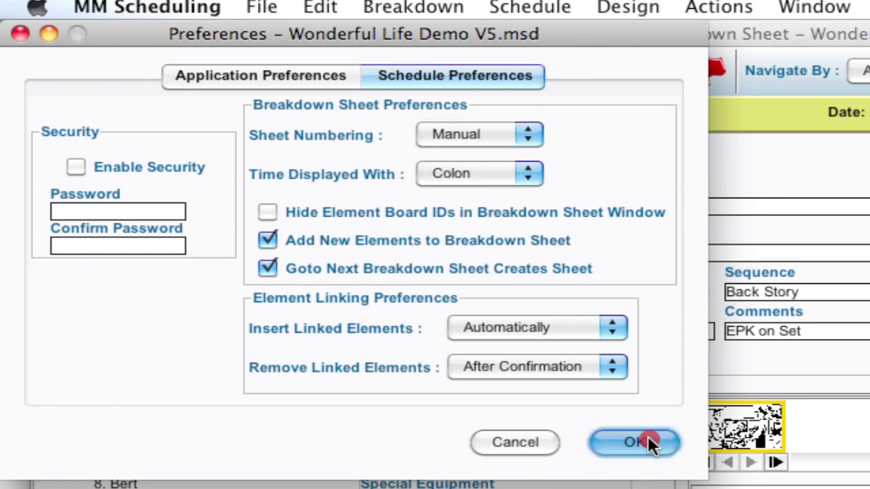
Change the sheet number of the scene 18 breakdown sheet to 20A.
left_click(75, 208)
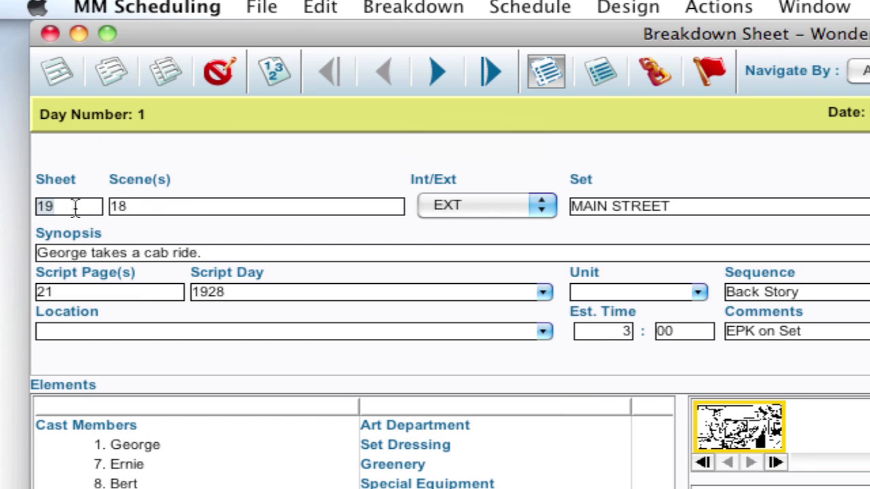
type("20")
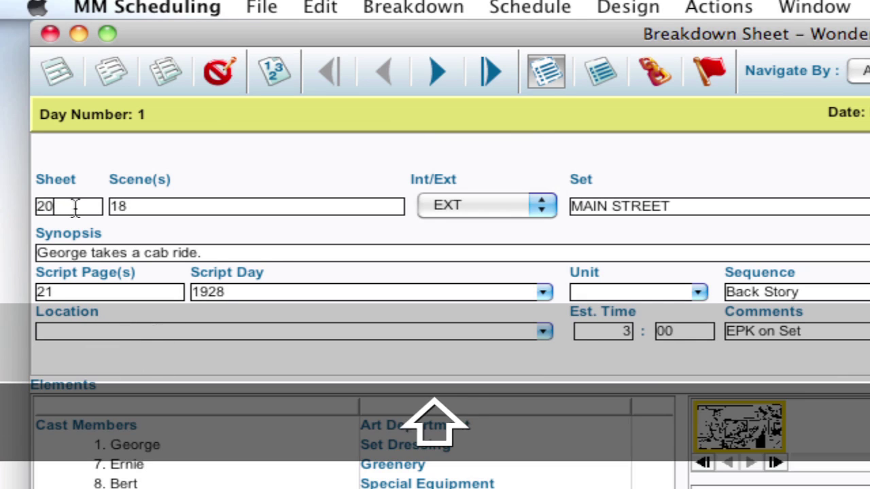
type("A")
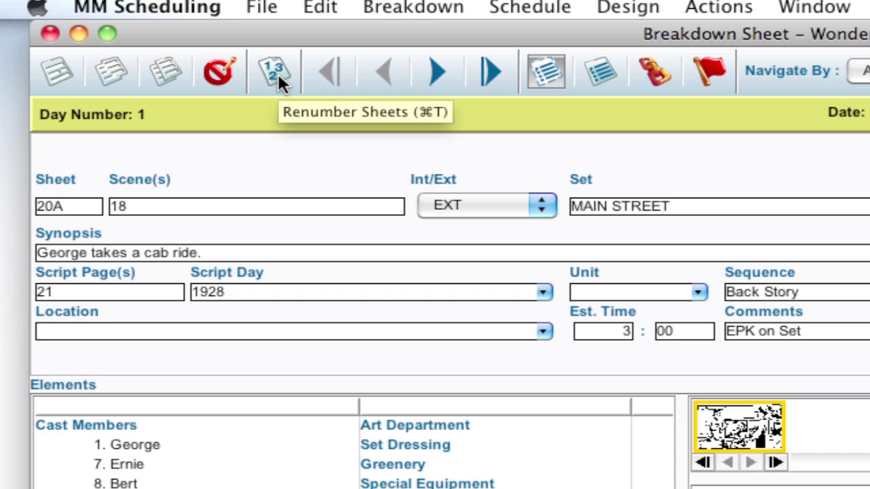
Renumber the breakdown sheets in board order and advance three sheets to check the numbering.
left_click(278, 74)
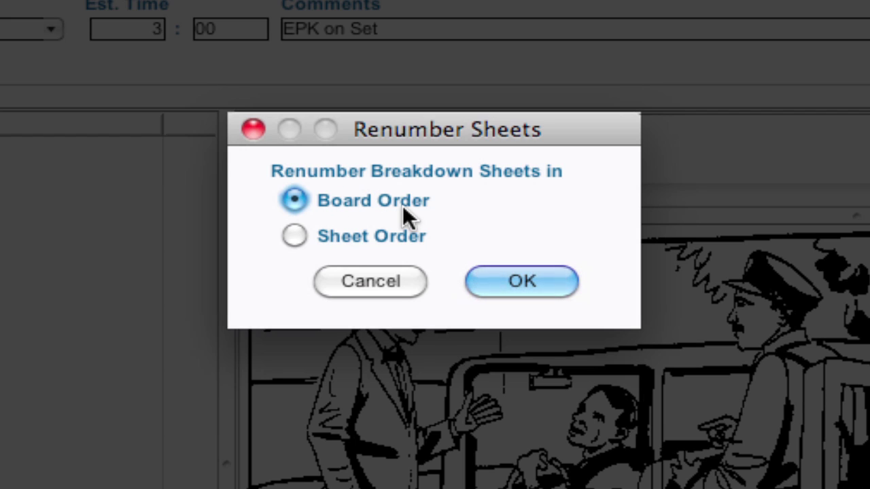
left_click(500, 277)
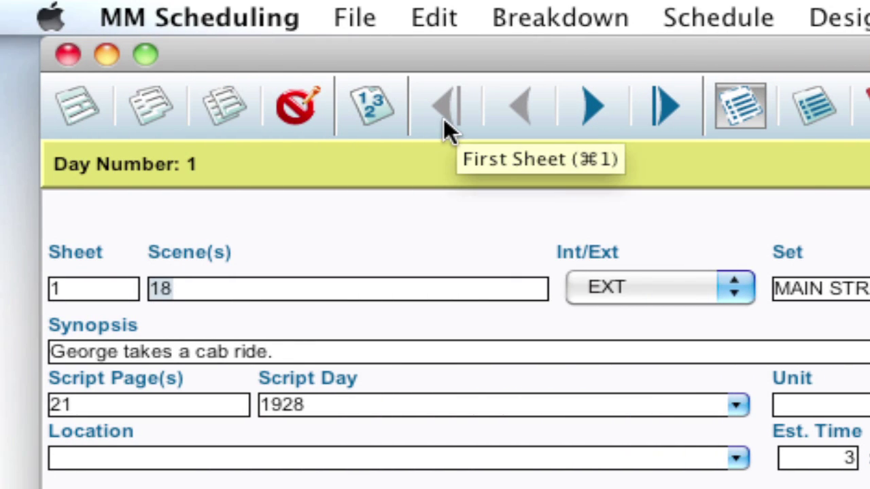
left_click(592, 107)
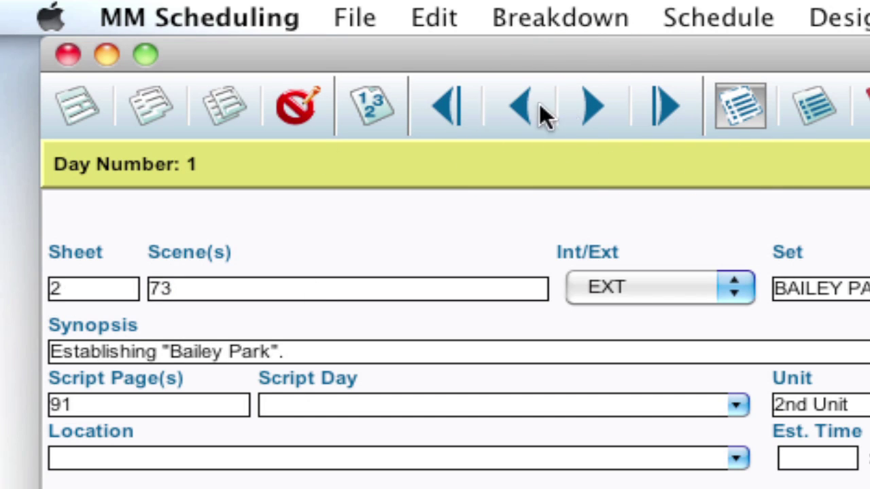
left_click(585, 103)
left_click(585, 103)
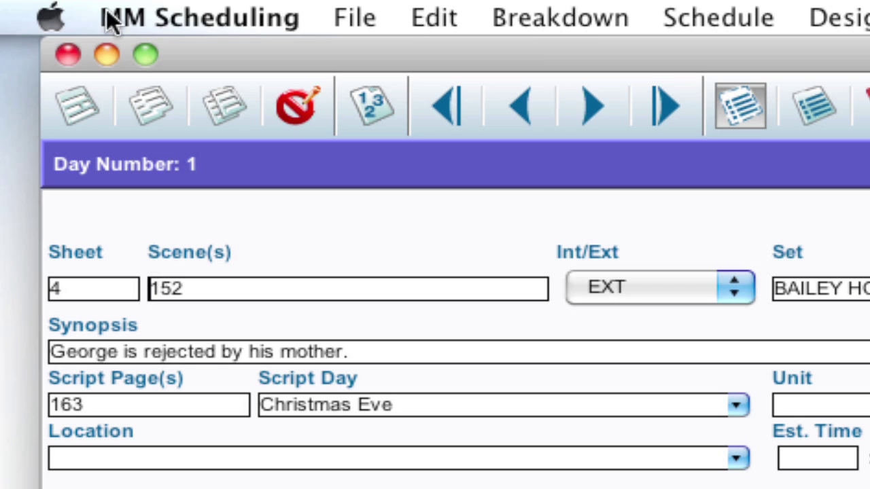
Set the schedule's breakdown sheet numbering preference back to Automatic.
left_click(167, 11)
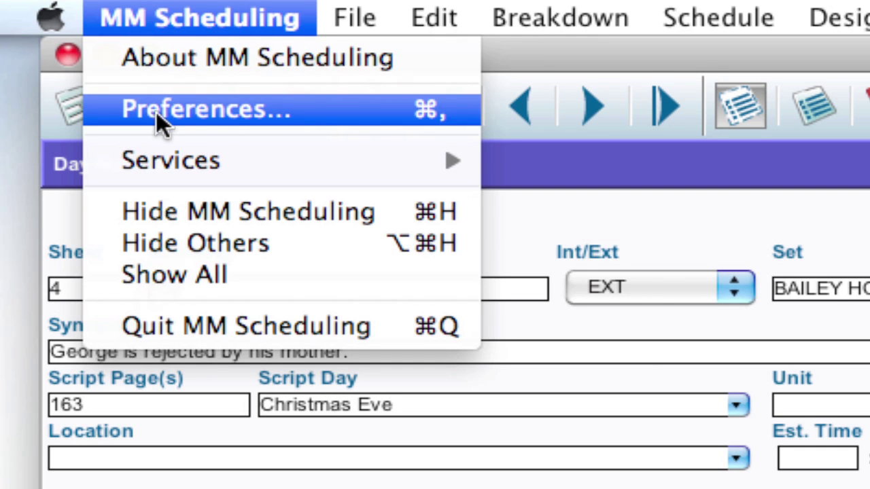
left_click(337, 107)
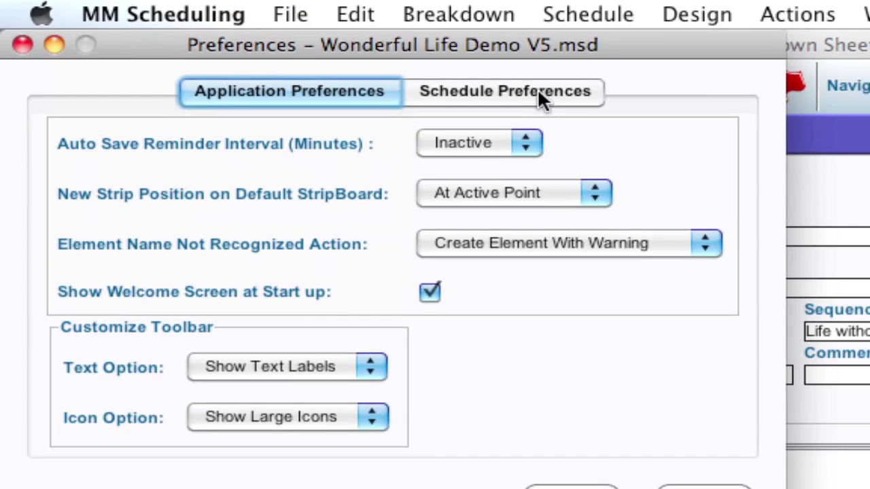
left_click(540, 90)
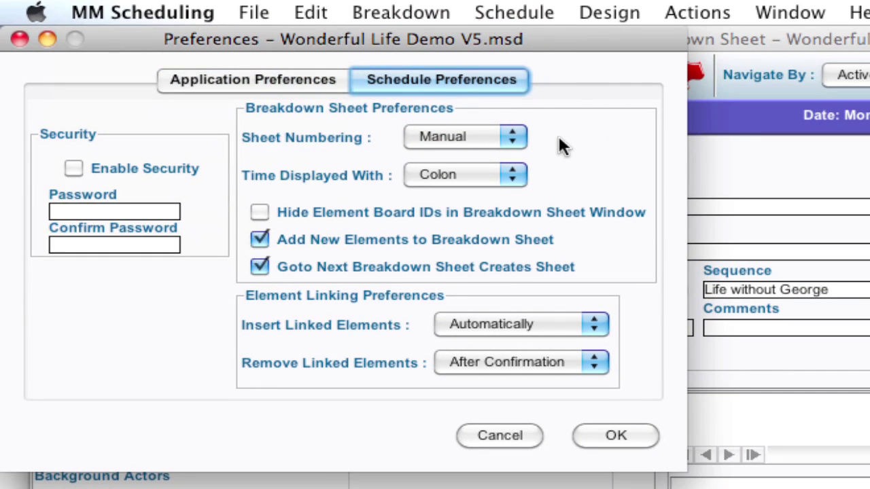
left_click(513, 131)
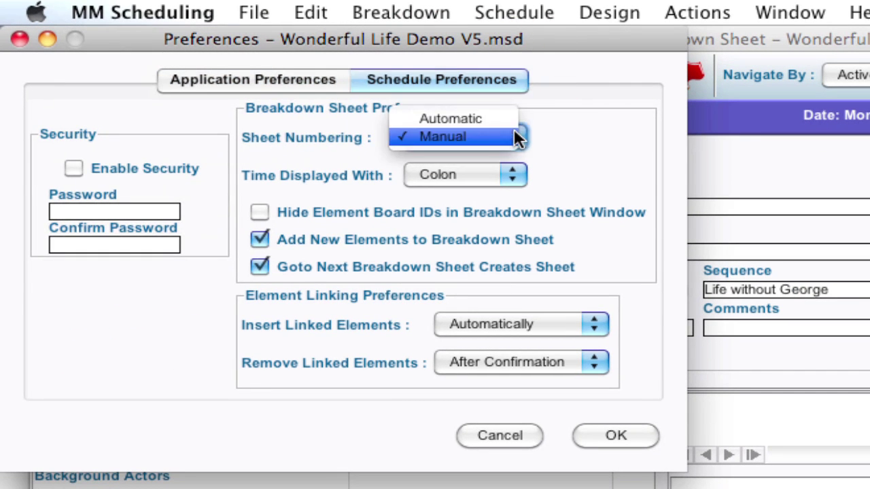
left_click(509, 120)
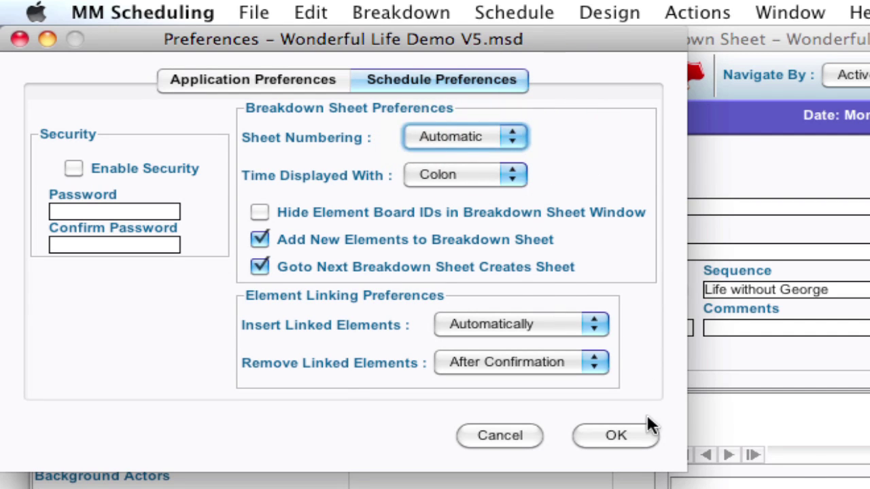
left_click(638, 435)
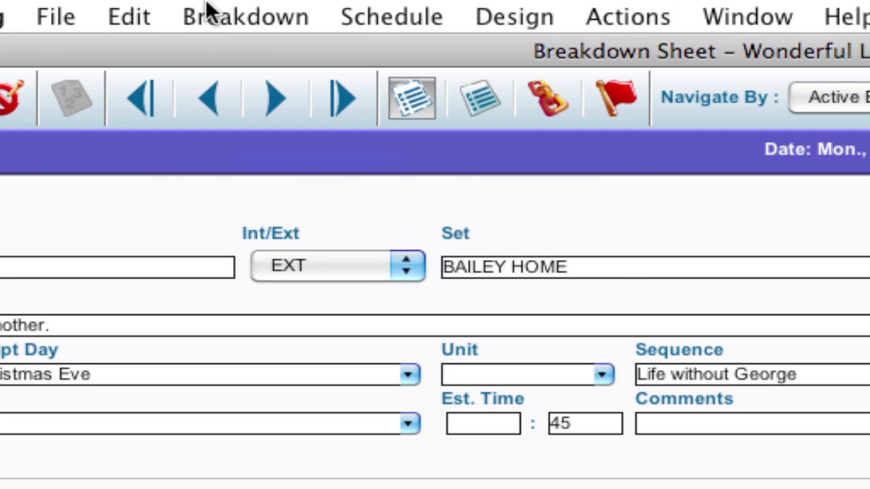
Open the Element Manager, view the Background Actors and Stunts categories, and return to Cast Members.
left_click(208, 12)
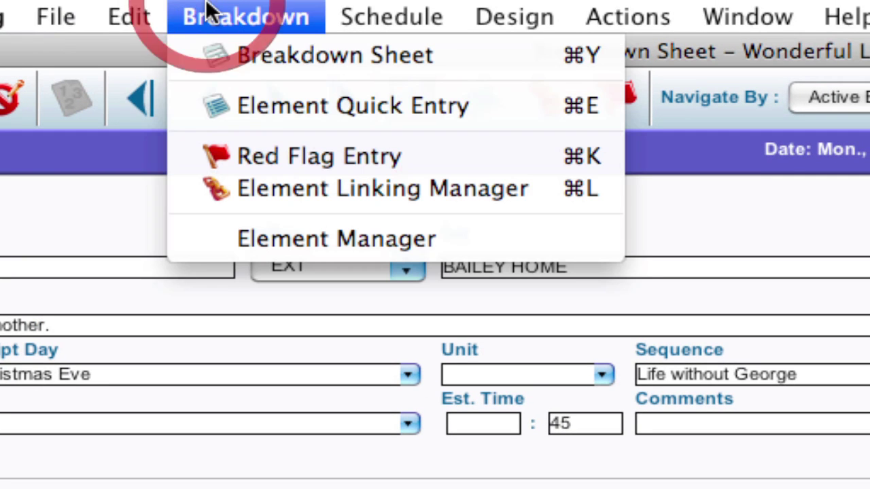
left_click(201, 238)
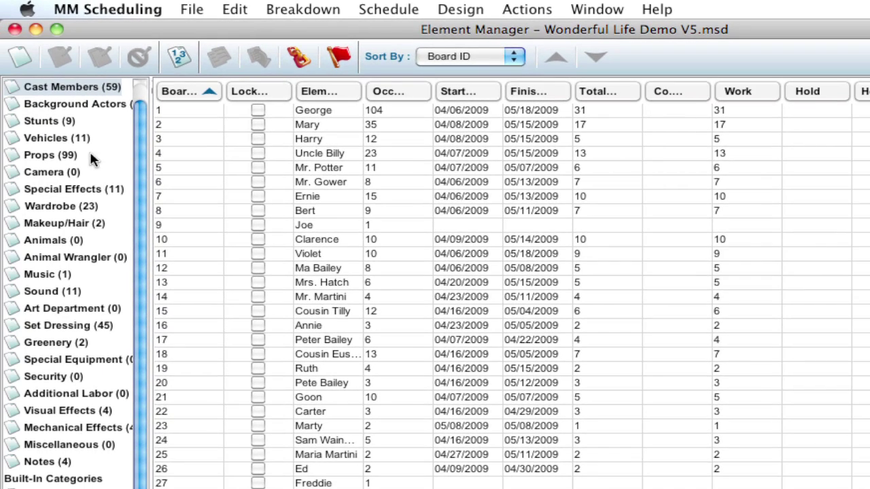
left_click(39, 106)
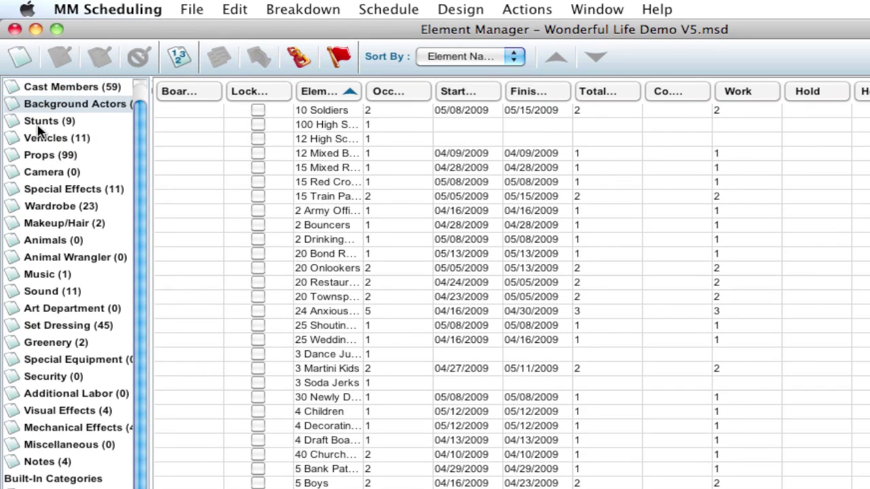
left_click(42, 122)
left_click(43, 88)
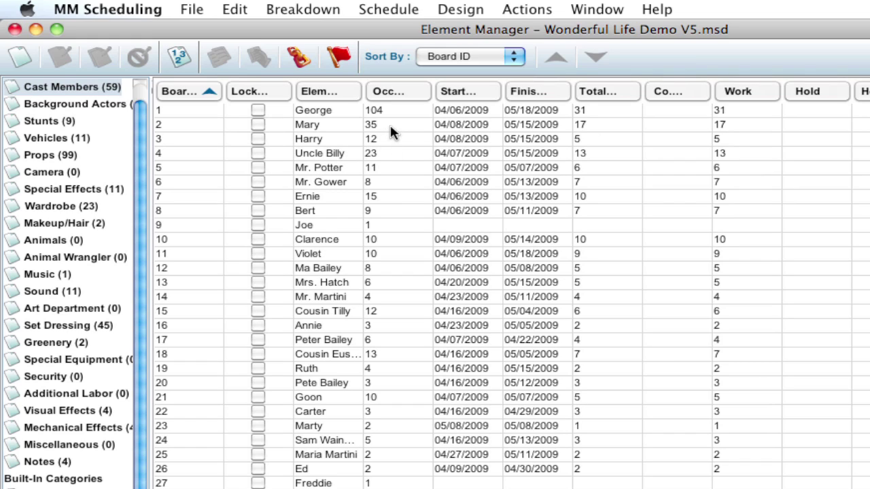
Sort the cast members by occurrence in descending order and renumber the board IDs of all elements starting at 1.
left_click(416, 100)
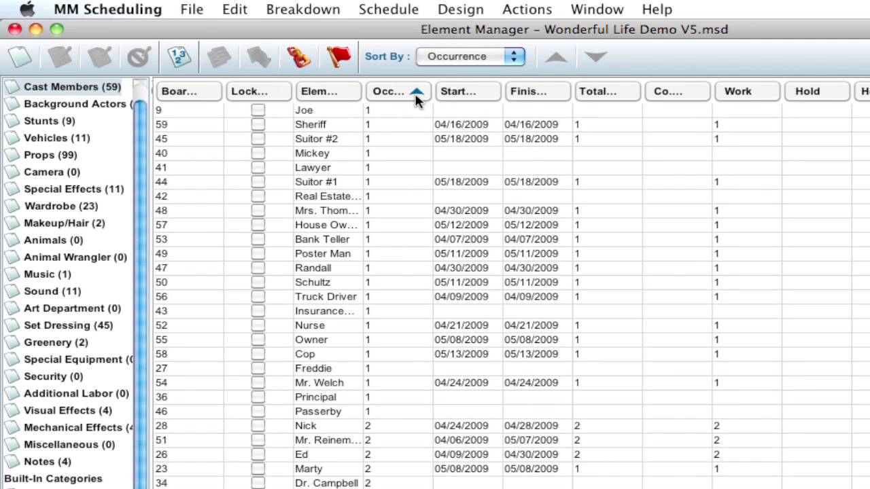
left_click(416, 95)
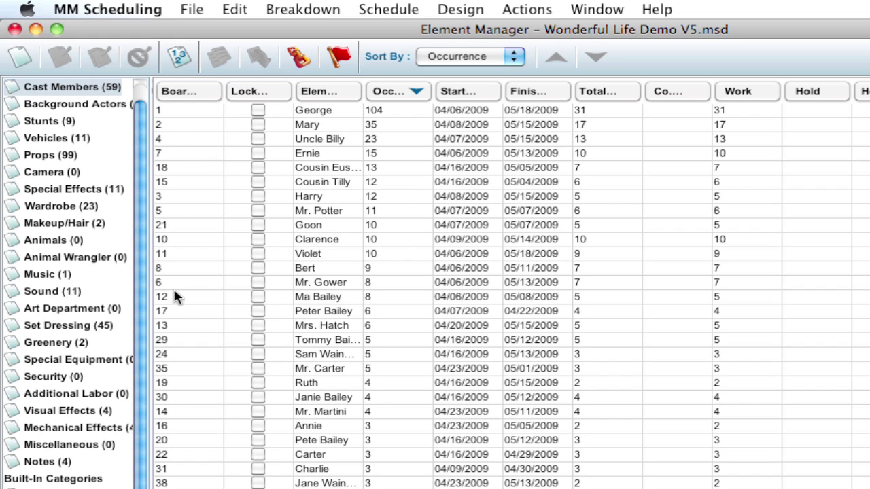
left_click(181, 58)
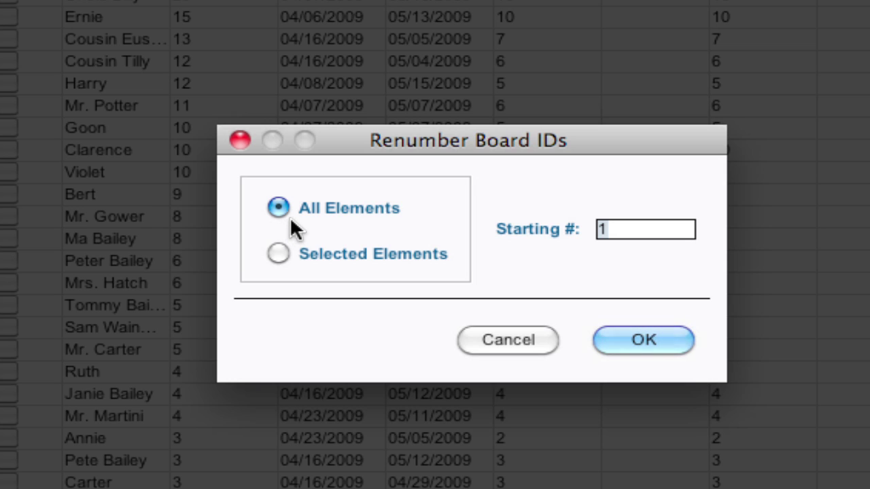
left_click(632, 334)
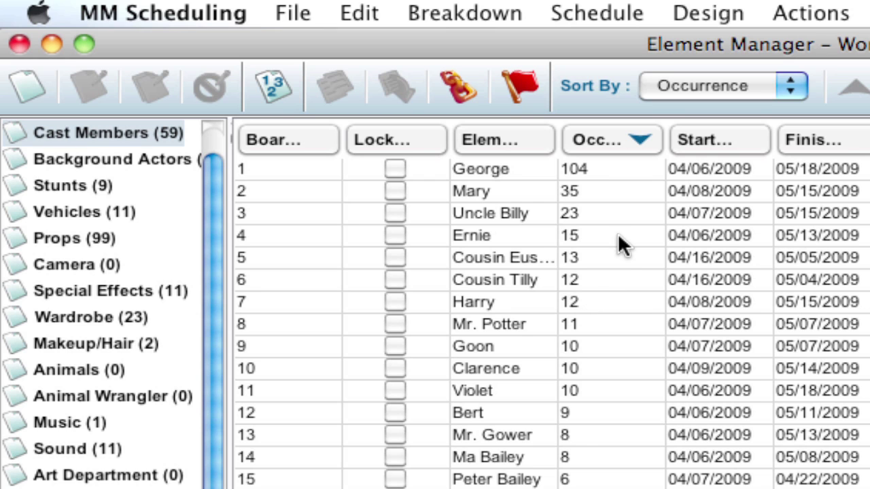
In the Category Manager, keep Auto Assign Board Ids off for Cast Members and apply that setting to existing elements.
left_click(687, 16)
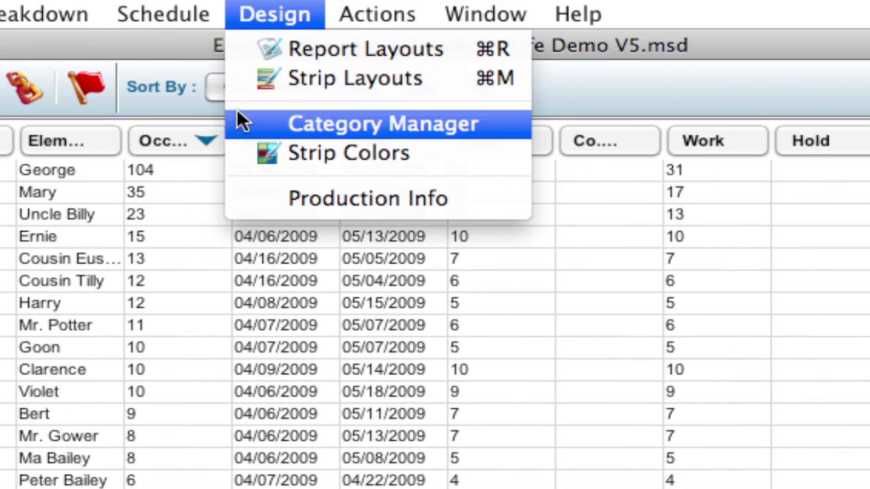
left_click(237, 115)
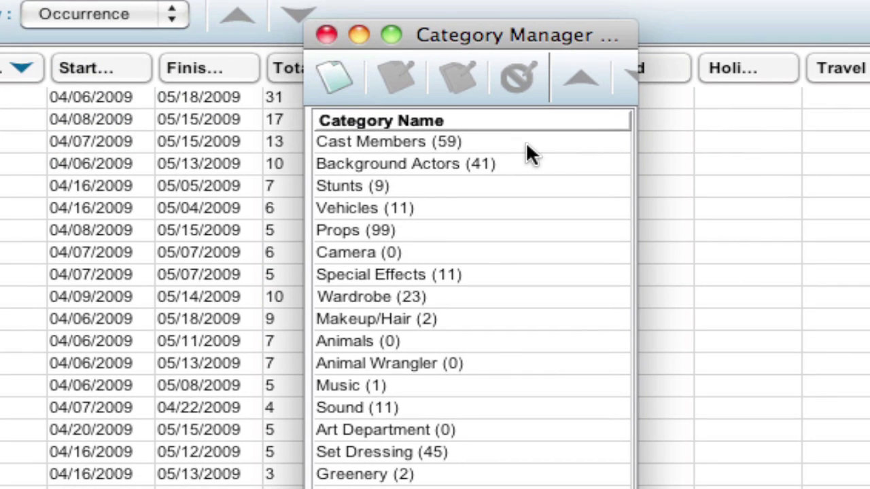
double_click(526, 141)
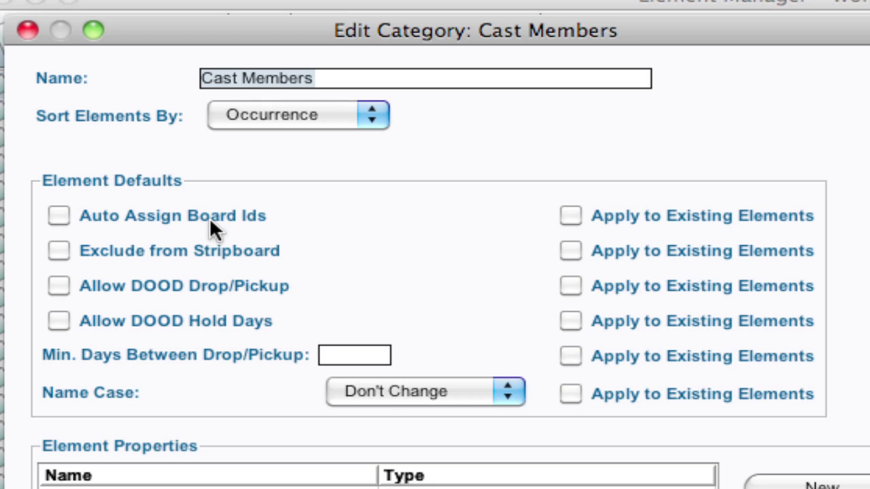
left_click(210, 218)
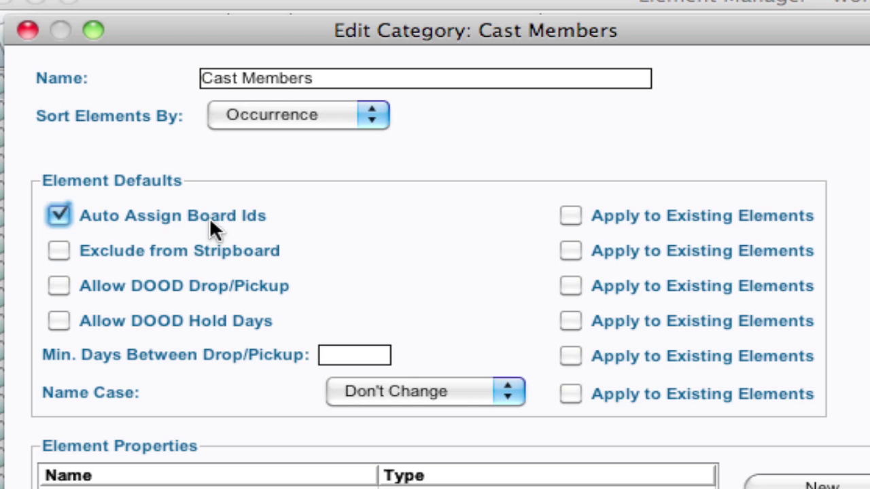
left_click(209, 217)
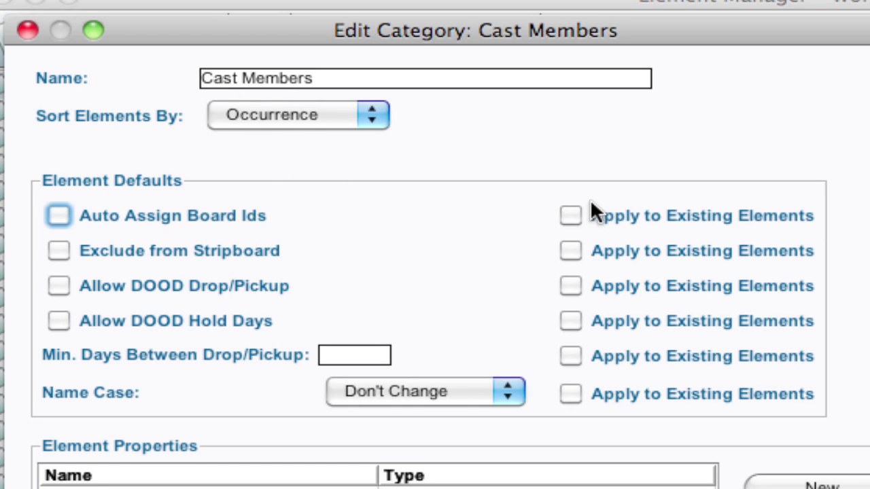
left_click(569, 215)
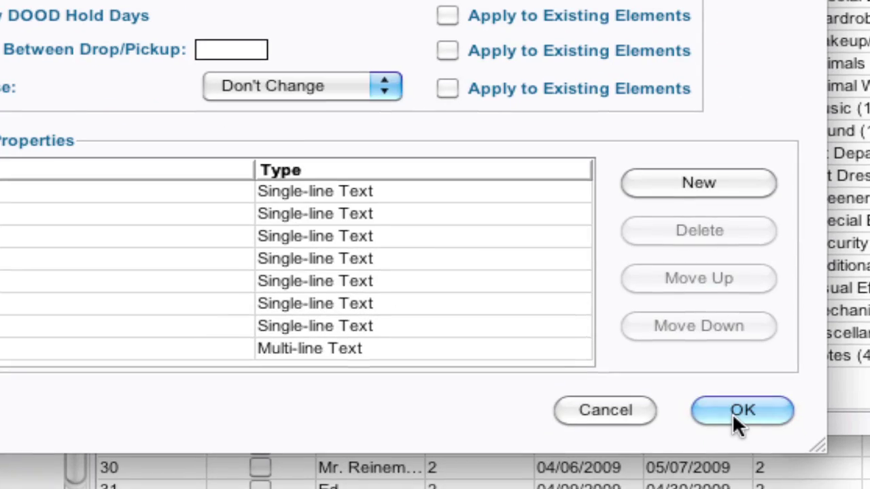
left_click(732, 413)
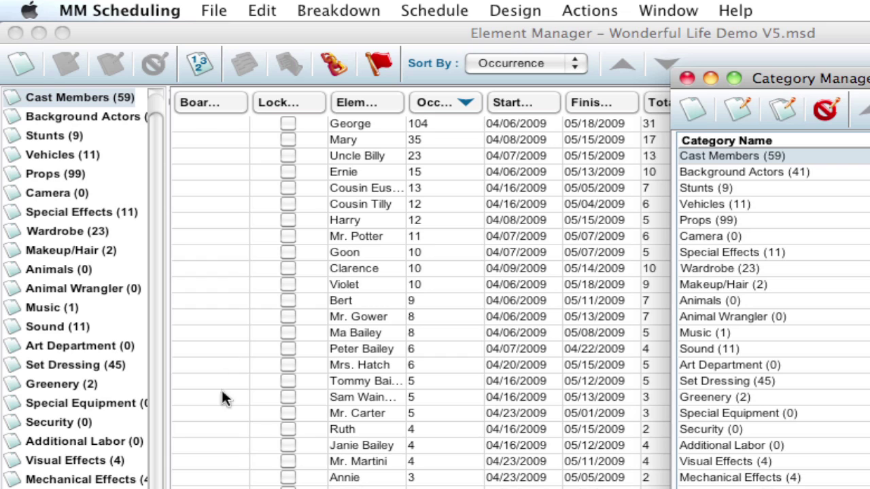
left_click(687, 78)
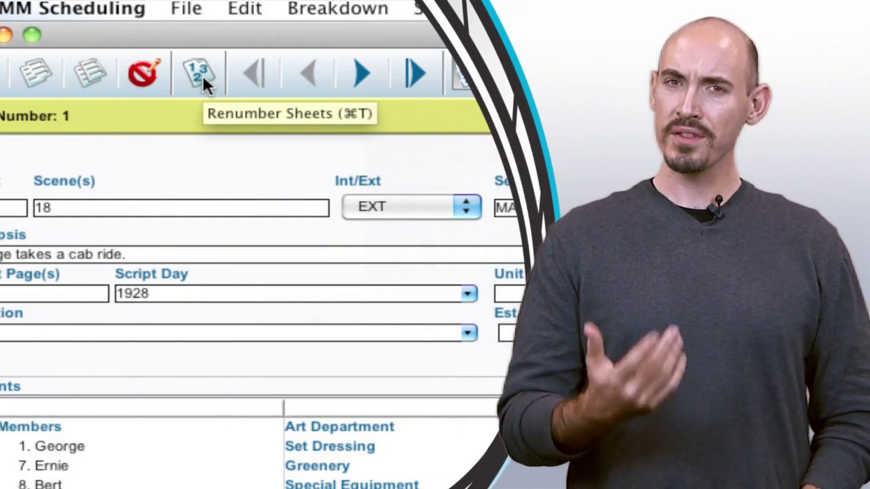
left_click(202, 73)
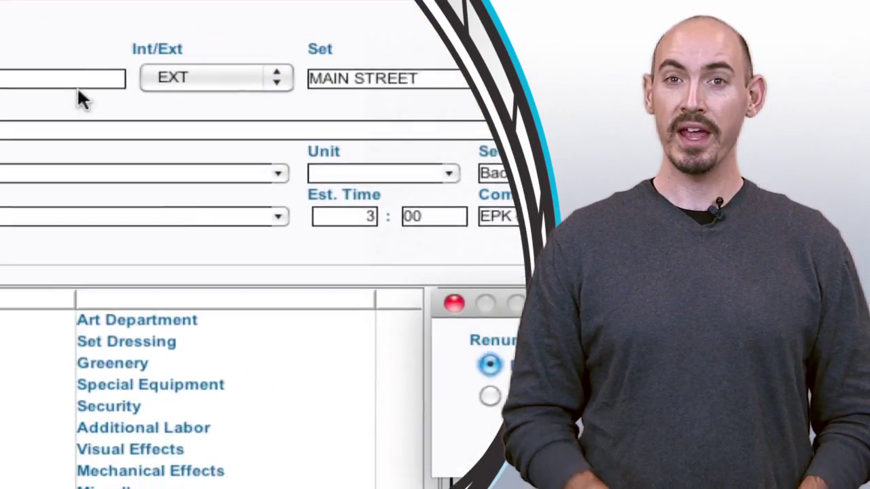